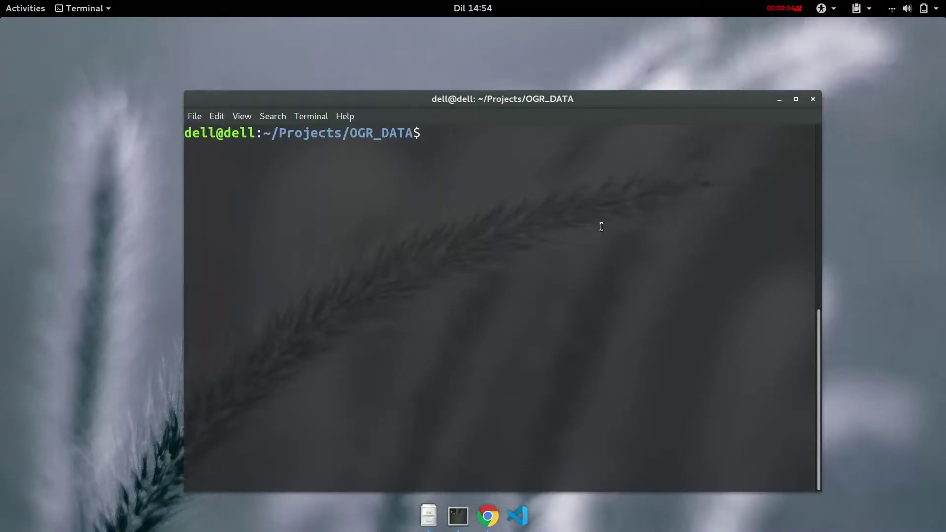
# Run 'ogr2ogr output.shp houses.geojson' to write the Shapefile output.shp.
pyautogui.write('ogr2ogr')
pyautogui.write('g')
pyautogui.press('BackSpace')
pyautogui.write('output.shp')
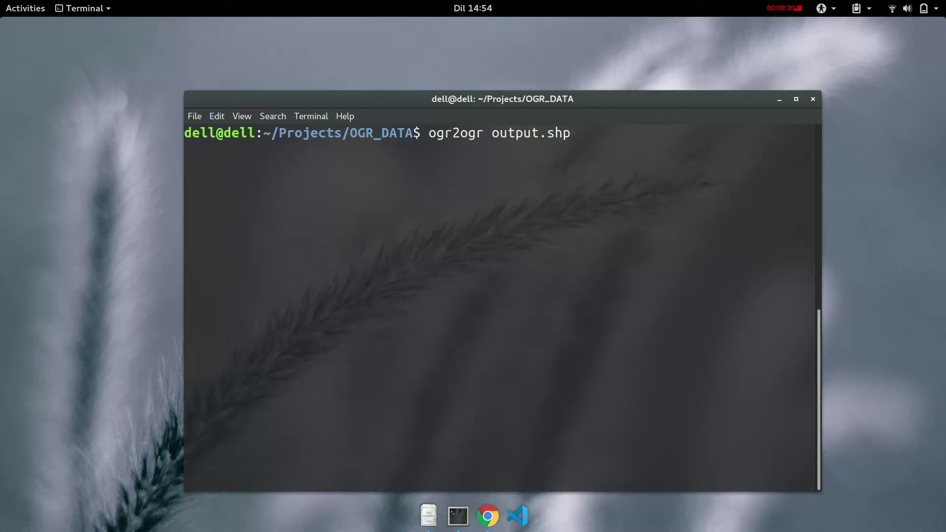
pyautogui.write(' houses.geojson')
pyautogui.press('Return')
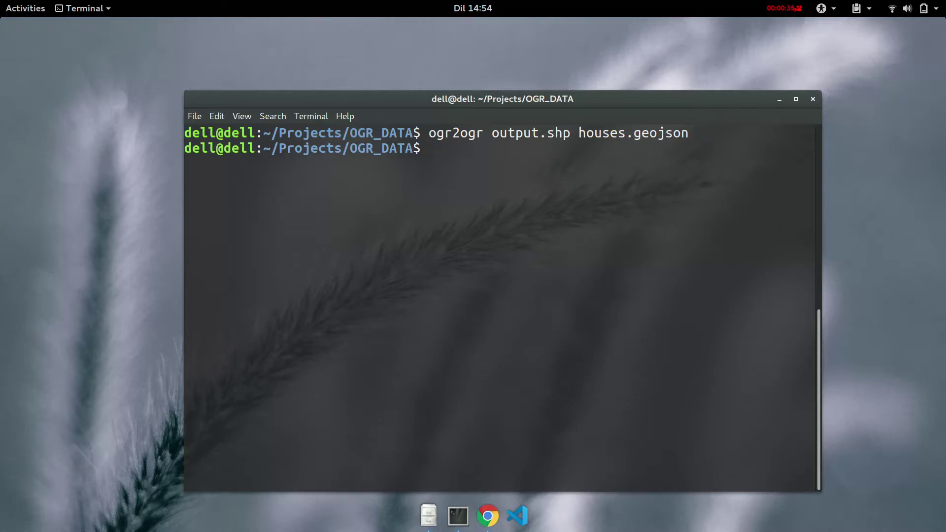
pyautogui.click(436, 510)
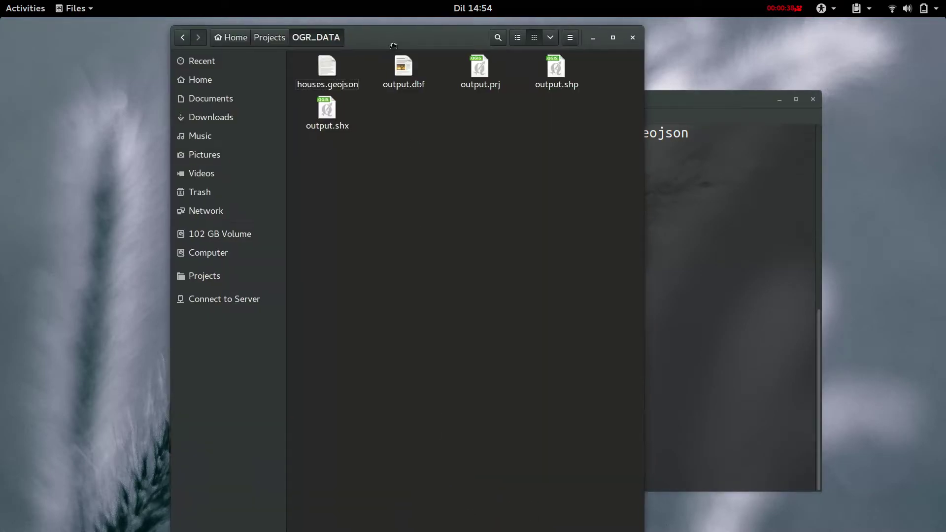
pyautogui.moveTo(392, 40); pyautogui.dragTo(391, 63)
pyautogui.click(335, 151)
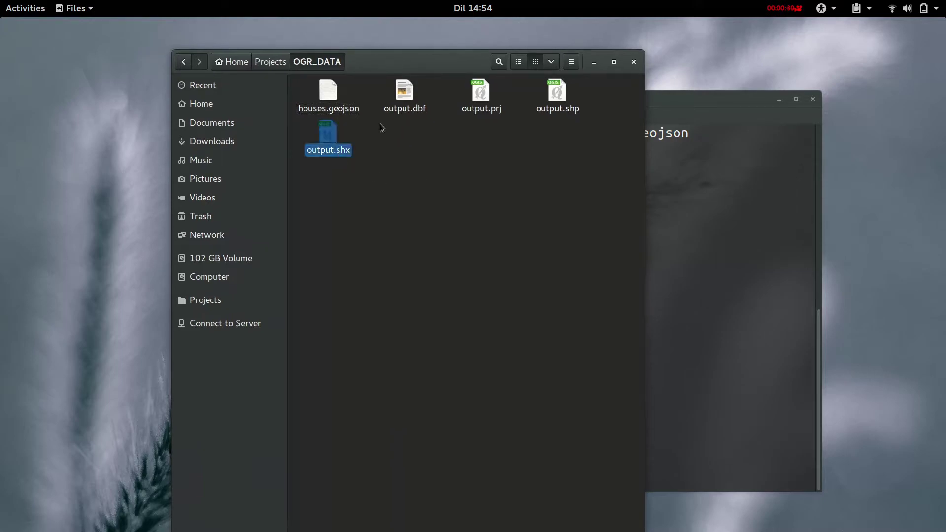
pyautogui.click(397, 112)
pyautogui.click(481, 112)
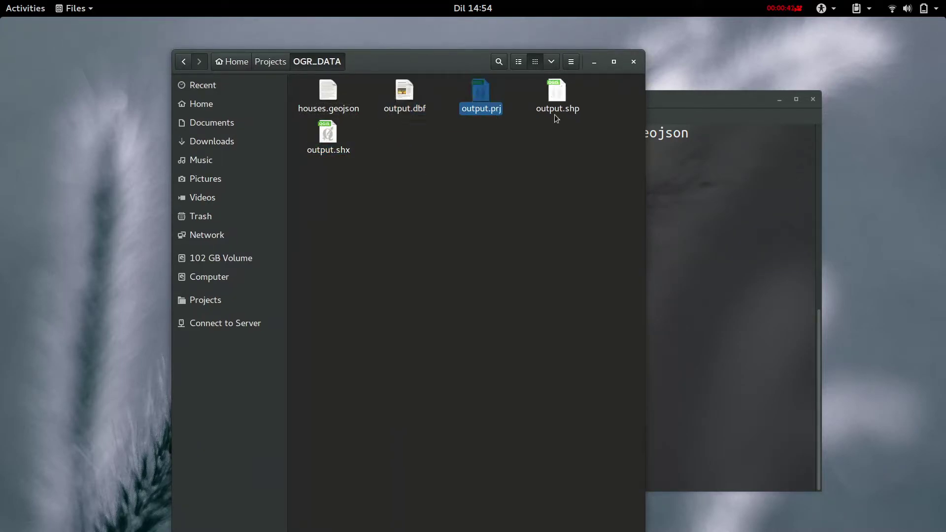
pyautogui.click(556, 116)
pyautogui.click(406, 117)
pyautogui.click(339, 149)
pyautogui.click(496, 113)
pyautogui.click(562, 113)
pyautogui.click(489, 114)
pyautogui.moveTo(594, 160); pyautogui.dragTo(362, 206)
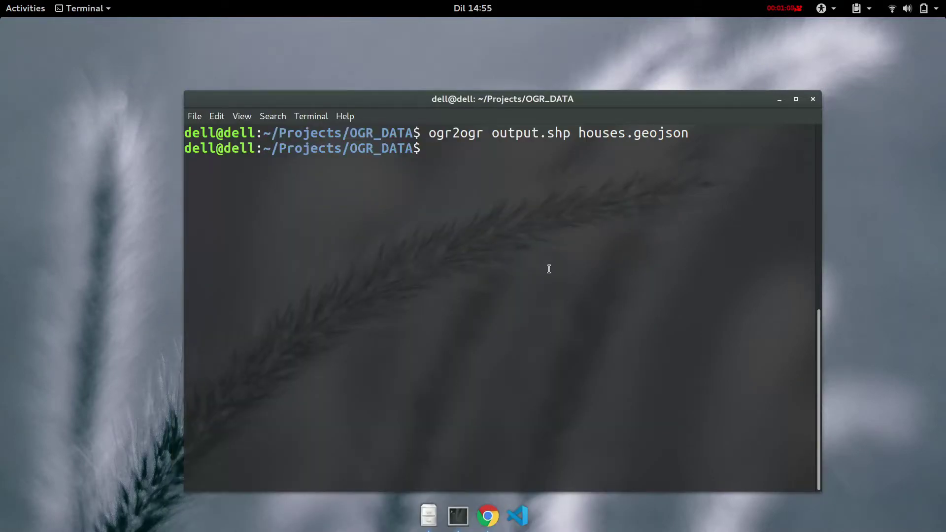
# Run 'ogr2ogr -f GPKG output.gpkg houses.geojson' to create the GeoPackage.
pyautogui.write('ogr2ogr outp')
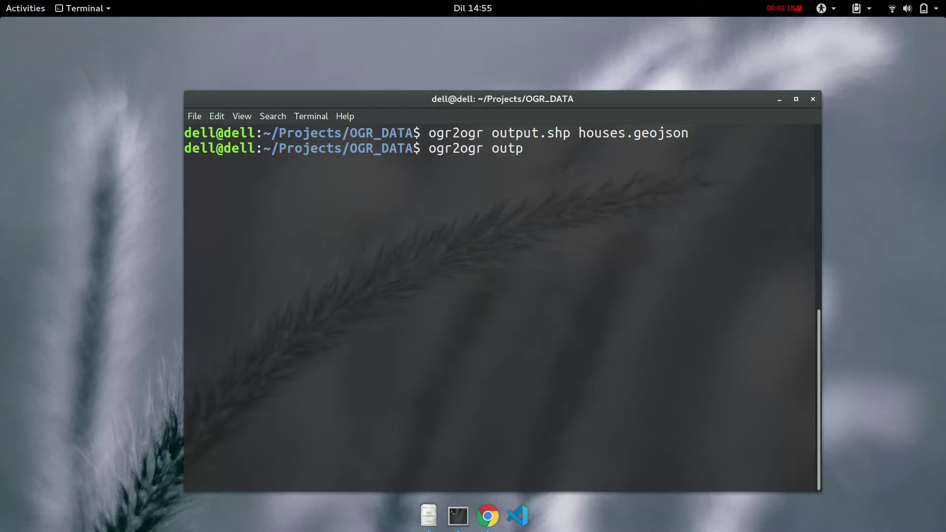
pyautogui.write('ut.gpkg')
pyautogui.hotkey('ctrl', 'Left')
pyautogui.hotkey('ctrl', 'Left')
pyautogui.write('-f ')
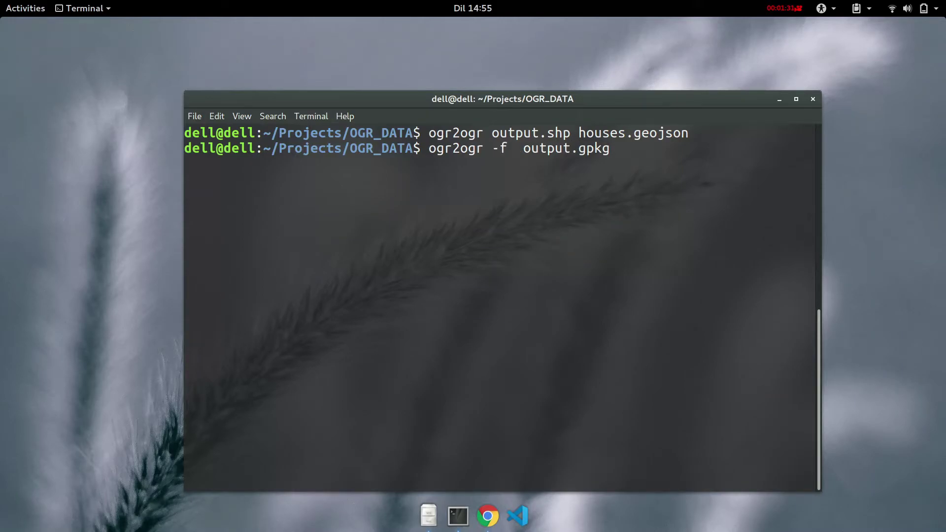
pyautogui.write('GP ')
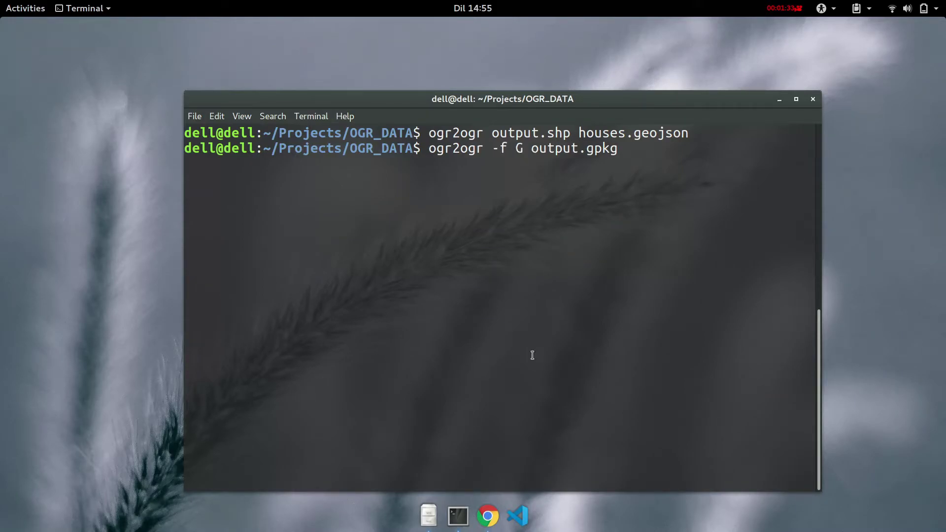
pyautogui.write('KG')
pyautogui.press('BackSpace')
pyautogui.press('BackSpace')
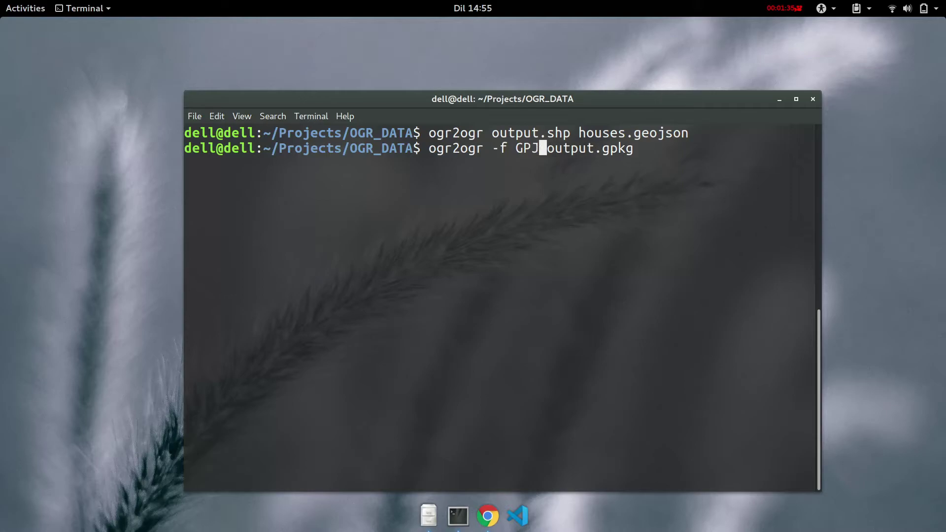
pyautogui.press('Left')
pyautogui.write('KG')
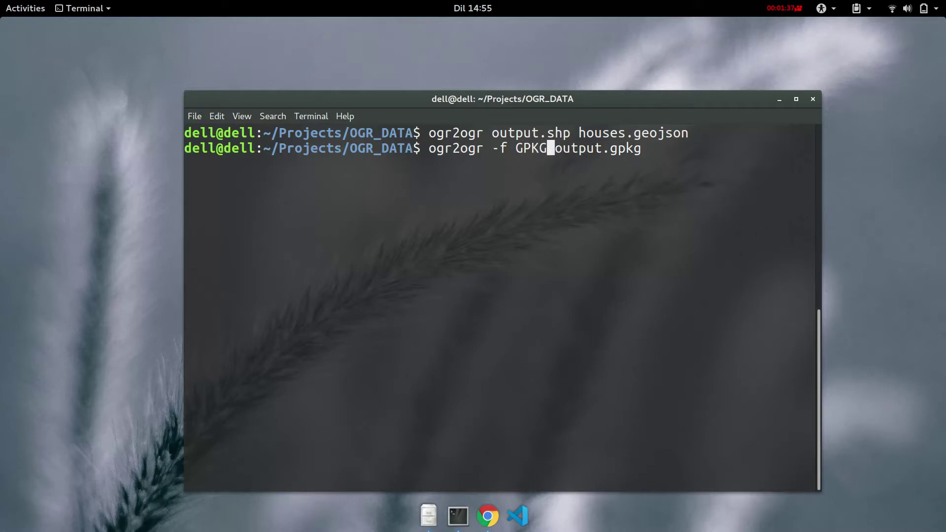
pyautogui.press('Right')
pyautogui.press('Right')
pyautogui.press('Right')
pyautogui.press('Right')
pyautogui.press('Right')
pyautogui.press('Right')
pyautogui.press('Right')
pyautogui.press('Right')
pyautogui.press('Right')
pyautogui.press('Right')
pyautogui.press('Right')
pyautogui.press('Right')
pyautogui.write('HO')
pyautogui.press('BackSpace')
pyautogui.press('BackSpace')
pyautogui.write('h')
pyautogui.press('Tab')
pyautogui.press('Return')
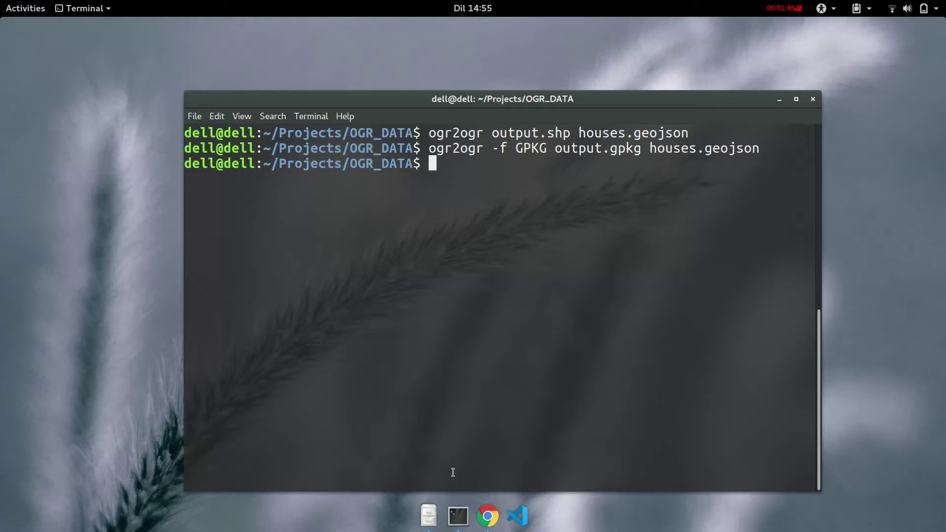
# Confirm output.gpkg appears in the OGR_DATA folder in Files, then return to the terminal.
pyautogui.click(428, 516)
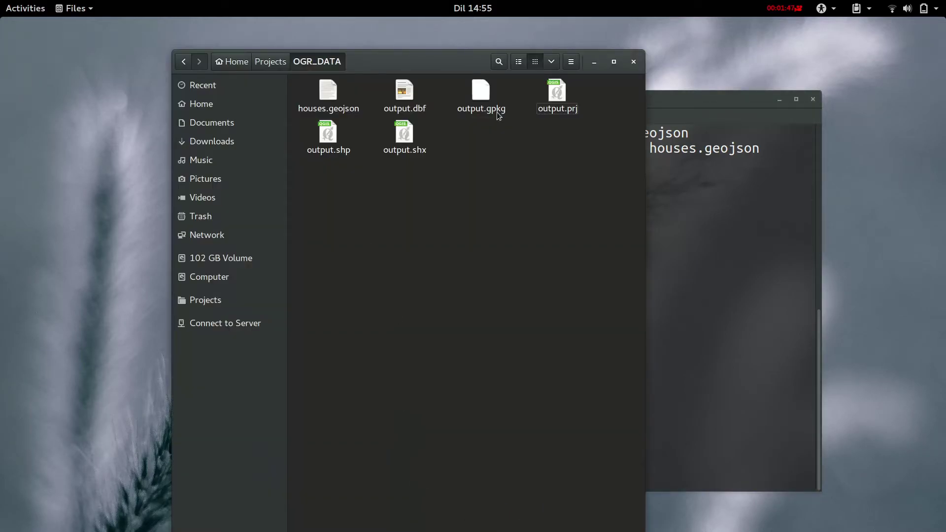
pyautogui.click(478, 109)
pyautogui.click(693, 268)
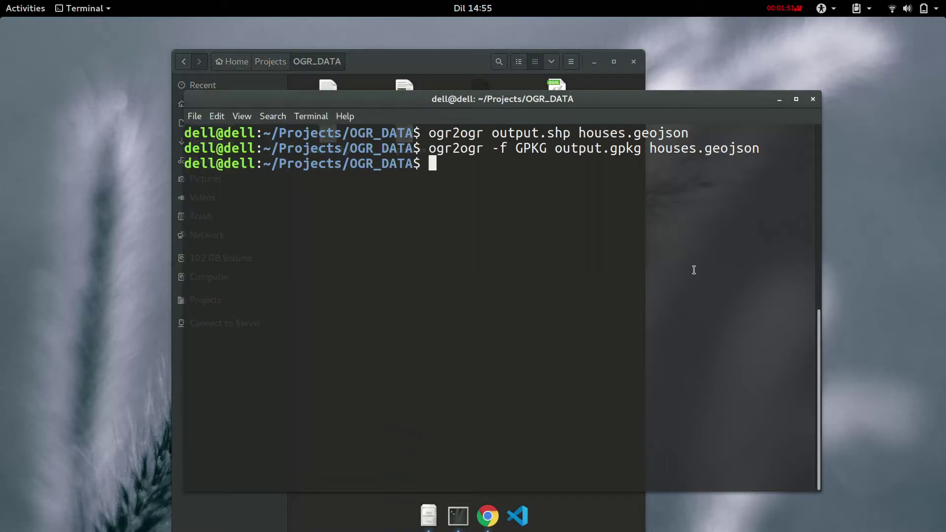
# Run 'ogrinfo output.shp' and highlight the ESRI Shapefile driver and the output layer name.
pyautogui.write('ogrinfo output.')
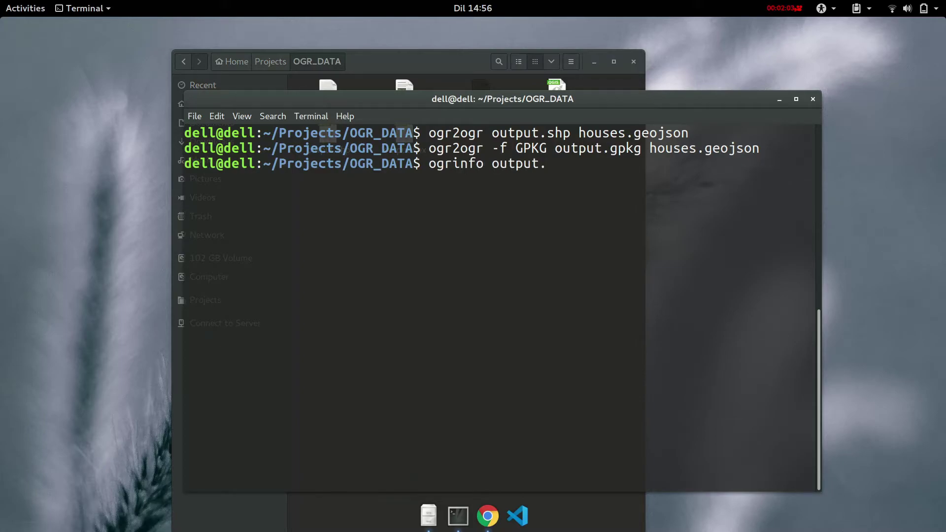
pyautogui.write('shp')
pyautogui.press('Return')
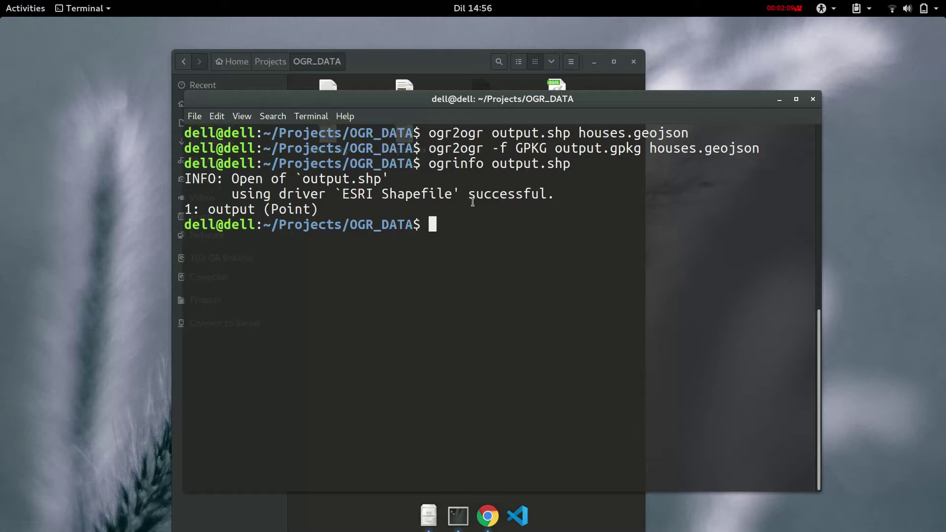
pyautogui.moveTo(454, 197); pyautogui.dragTo(335, 198)
pyautogui.doubleClick(219, 211)
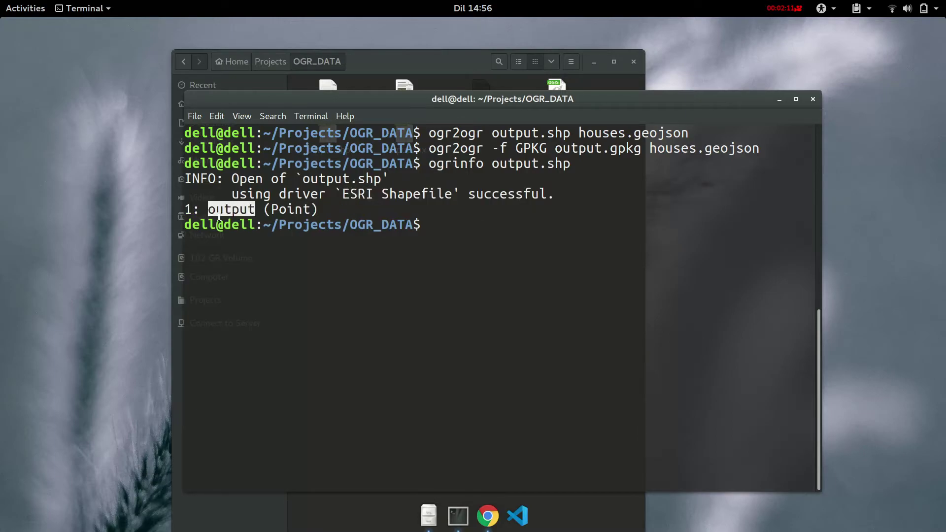
pyautogui.click(513, 235)
# Run 'ogrinfo -so output.shp output' to summarize the output layer.
pyautogui.write('o')
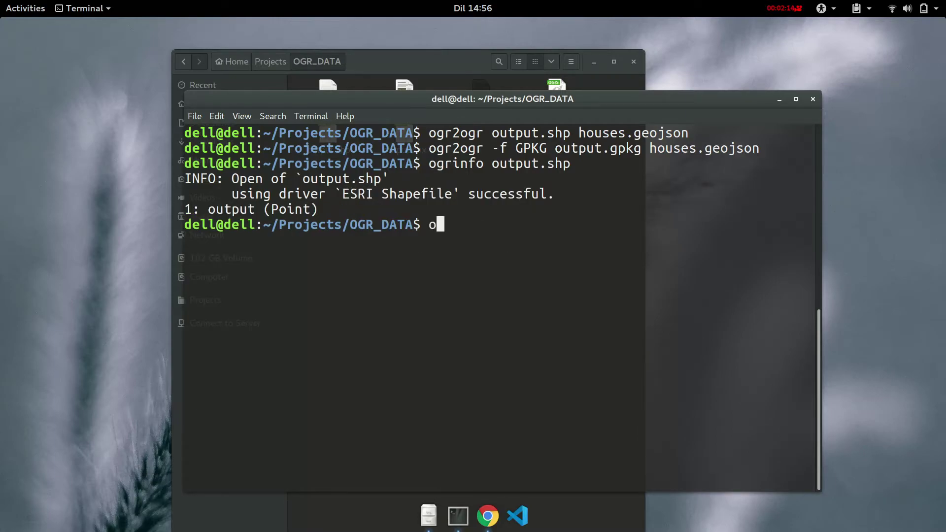
pyautogui.write('grinfo -so')
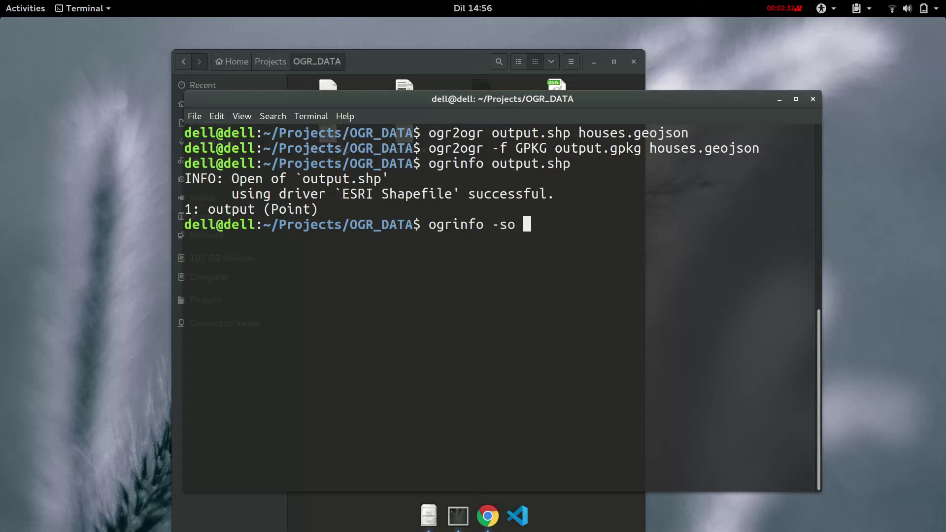
pyautogui.write('o')
pyautogui.press('Tab')
pyautogui.write('s')
pyautogui.press('Tab')
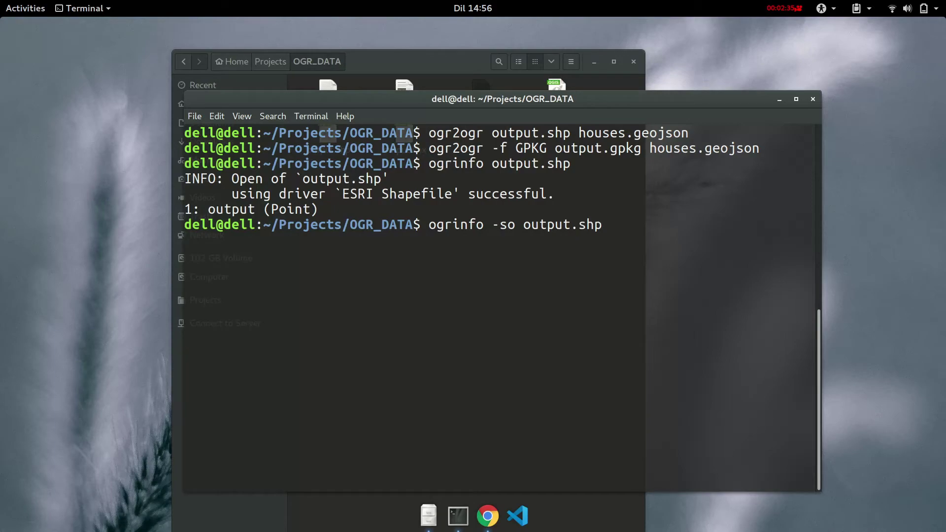
pyautogui.write('o')
pyautogui.press('Tab')
pyautogui.press('Return')
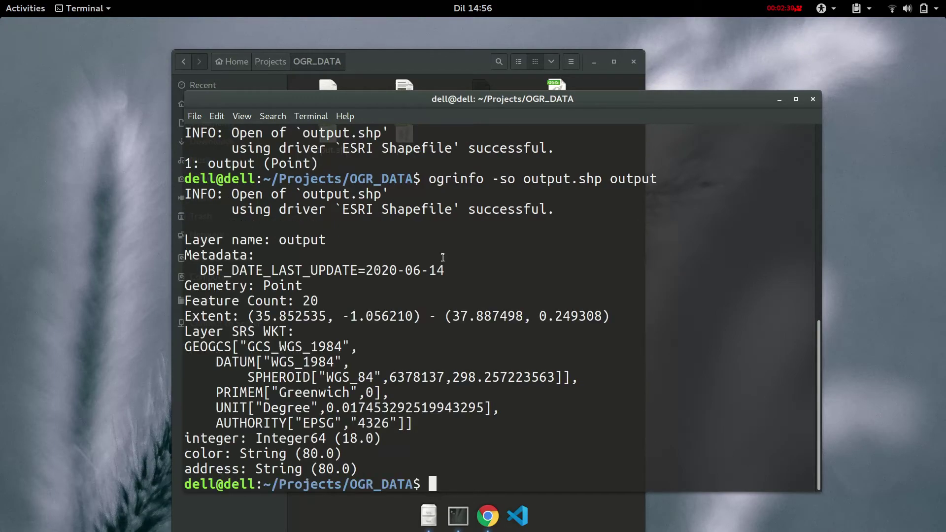
# Highlight the driver, layer name, 20-feature count and EPSG 4326, then cancel the recalled command.
pyautogui.moveTo(452, 215); pyautogui.dragTo(384, 217)
pyautogui.doubleClick(320, 241)
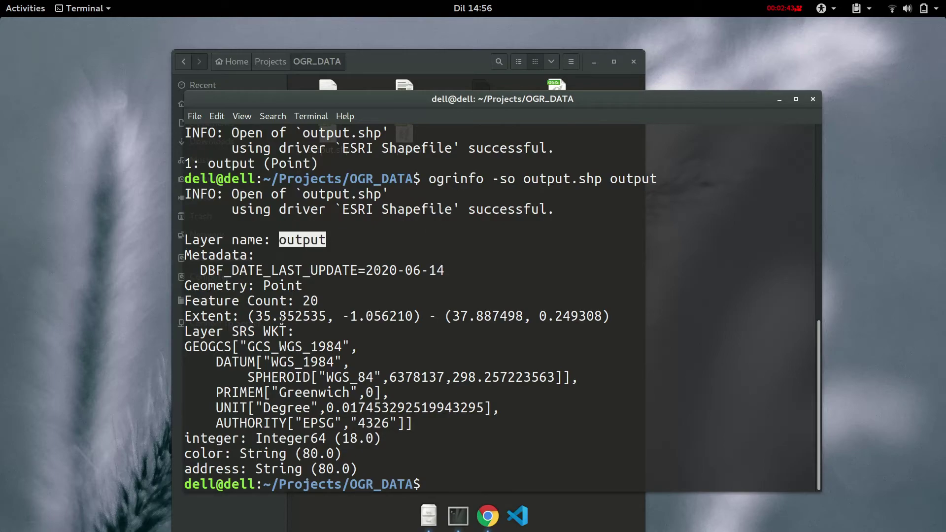
pyautogui.click(327, 310)
pyautogui.moveTo(327, 306); pyautogui.dragTo(304, 305)
pyautogui.click(304, 304)
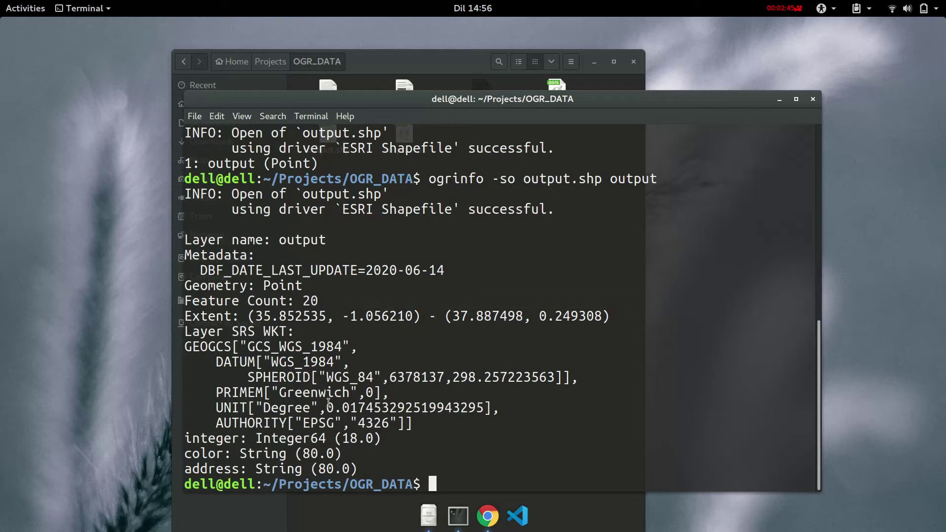
pyautogui.moveTo(398, 425); pyautogui.dragTo(360, 433)
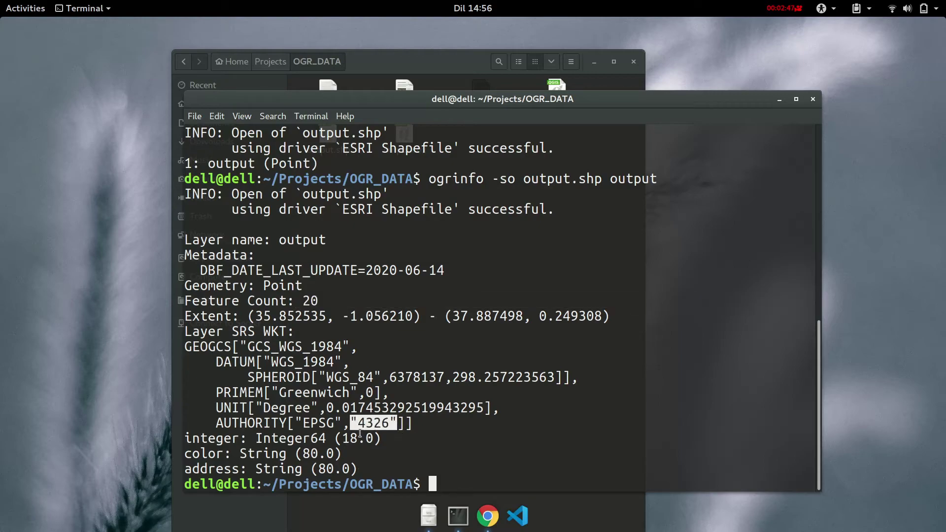
pyautogui.click(421, 445)
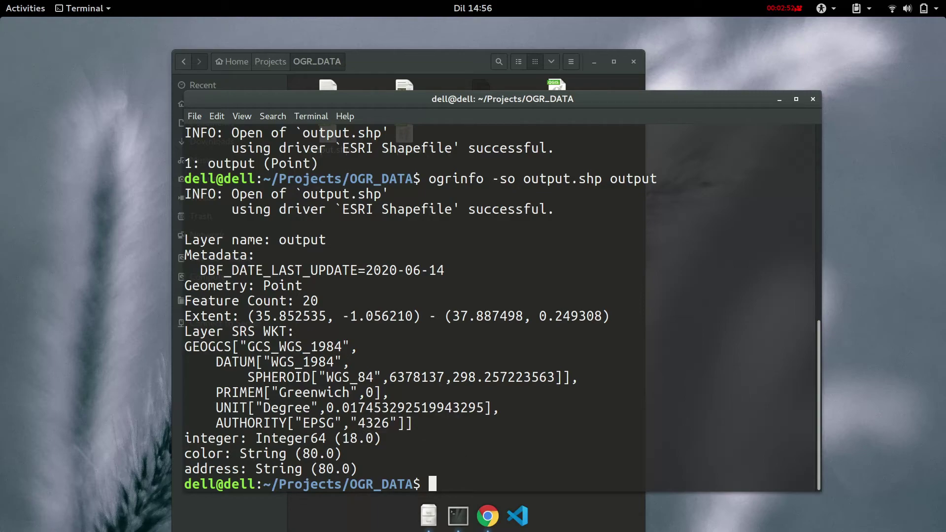
pyautogui.press('Up')
pyautogui.hotkey('ctrl', 'c')
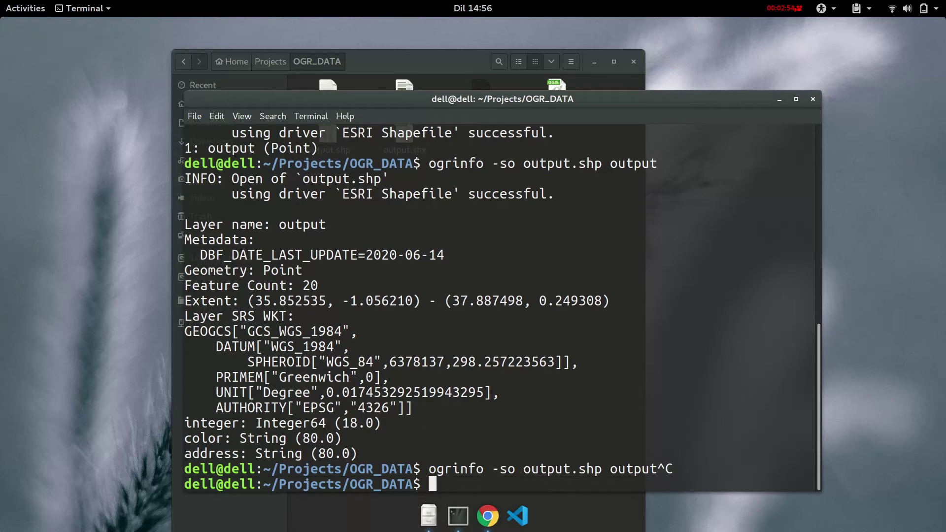
# Clear the screen and run 'ogrinfo -so output.gpkg output', which fails to find the layer.
pyautogui.write('clear')
pyautogui.press('Return')
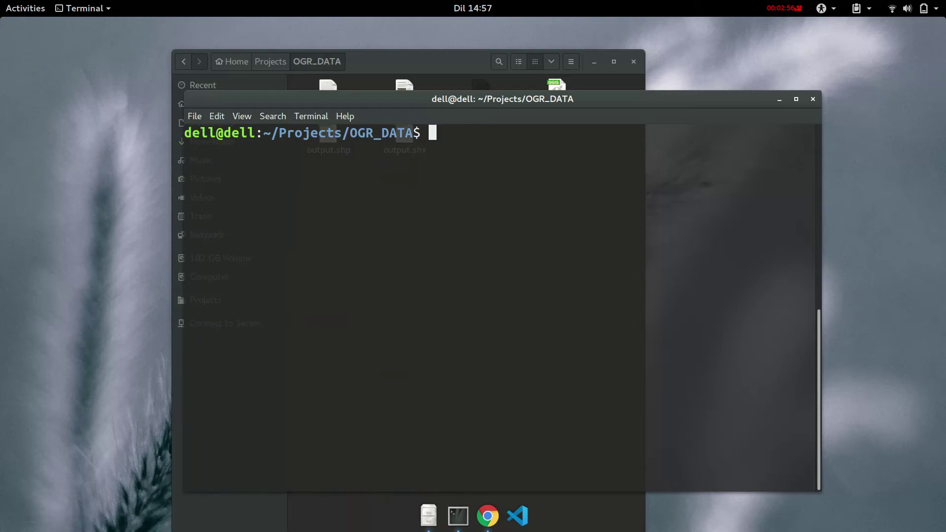
pyautogui.write('clear')
pyautogui.press('Up')
pyautogui.press('BackSpace')
pyautogui.press('BackSpace')
pyautogui.press('BackSpace')
pyautogui.press('BackSpace')
pyautogui.press('BackSpace')
pyautogui.press('BackSpace')
pyautogui.press('BackSpace')
pyautogui.press('BackSpace')
pyautogui.press('BackSpace')
pyautogui.press('BackSpace')
pyautogui.press('BackSpace')
pyautogui.press('BackSpace')
pyautogui.press('BackSpace')
pyautogui.press('BackSpace')
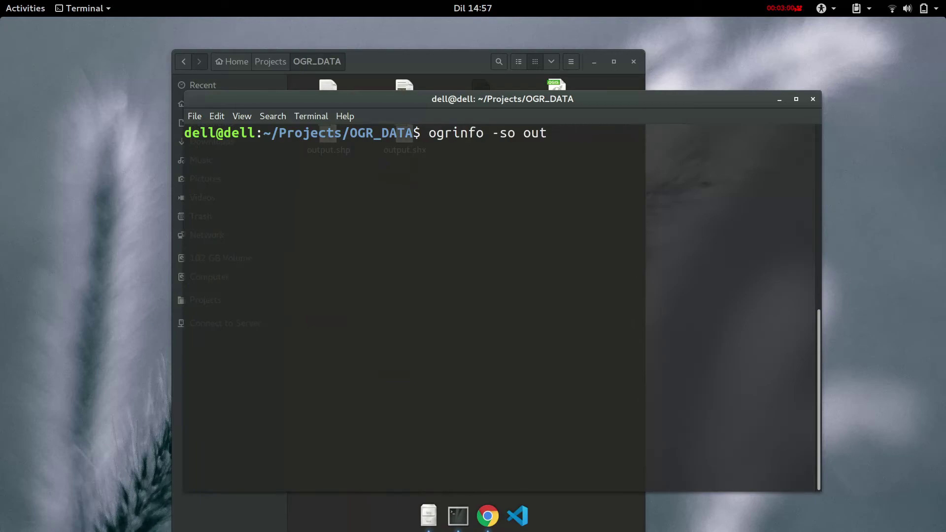
pyautogui.press('Tab')
pyautogui.write('g')
pyautogui.press('Tab')
pyautogui.write('ou')
pyautogui.press('Tab')
pyautogui.press('BackSpace')
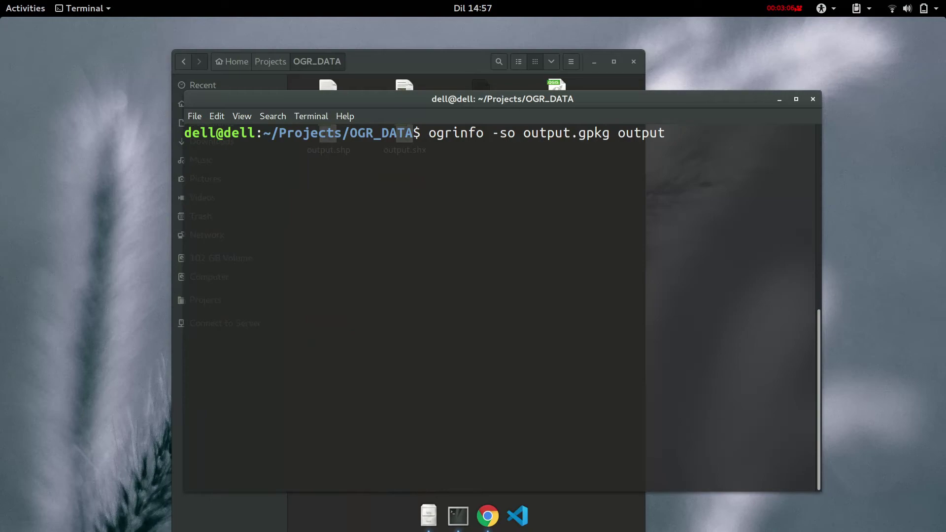
pyautogui.press('Return')
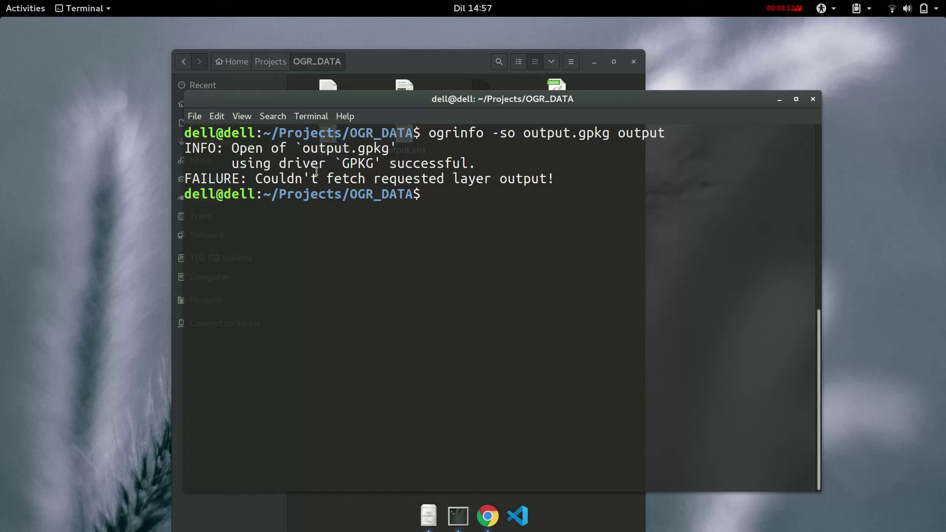
# Highlight the GPKG driver name in the output.
pyautogui.doubleClick(360, 170)
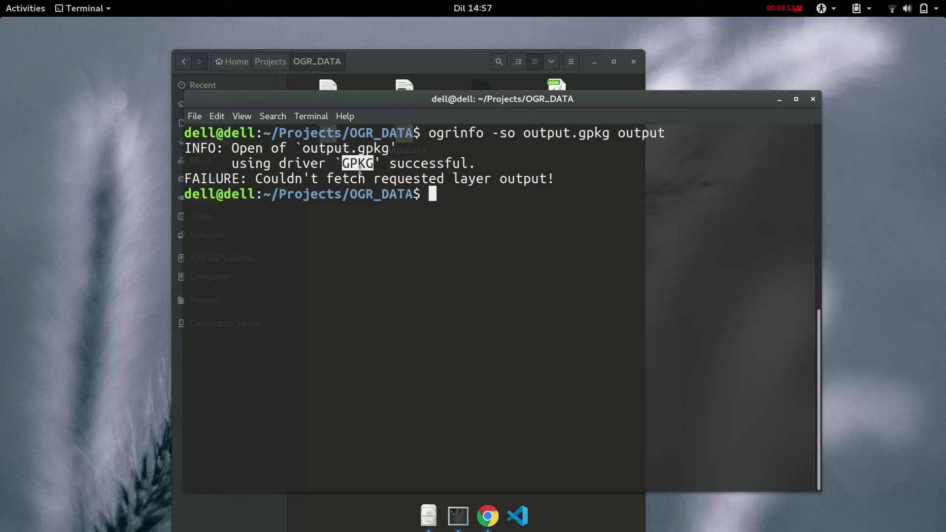
pyautogui.click(511, 209)
pyautogui.doubleClick(360, 164)
pyautogui.click(445, 200)
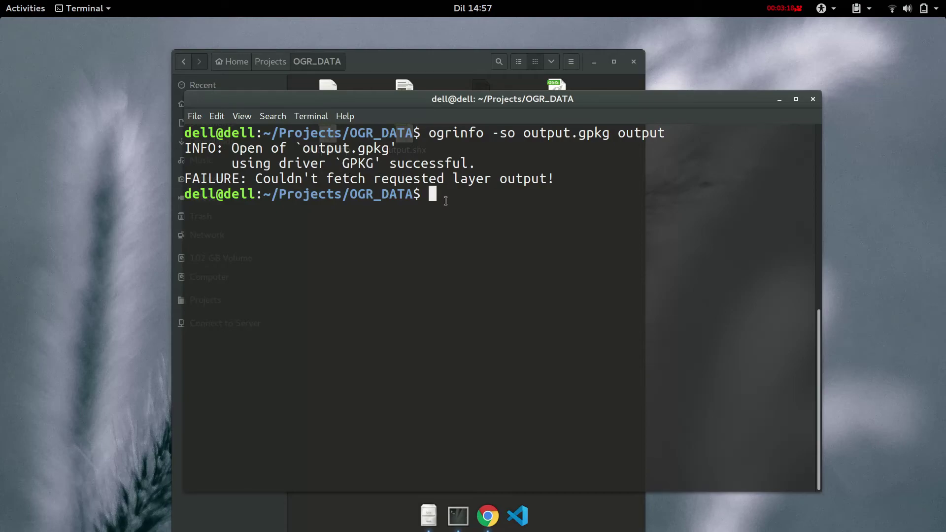
# Edit the failed command down to 'ogrinfo output.gpkg' to list its layers.
pyautogui.press('Up')
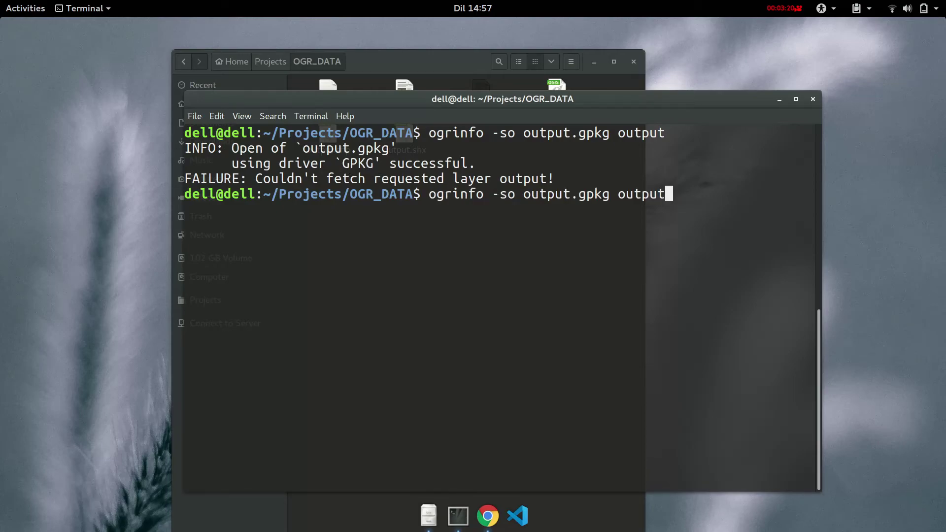
pyautogui.press('BackSpace')
pyautogui.press('BackSpace')
pyautogui.press('BackSpace')
pyautogui.press('BackSpace')
pyautogui.press('BackSpace')
pyautogui.press('BackSpace')
pyautogui.press('BackSpace')
pyautogui.press('Left')
pyautogui.press('Left')
pyautogui.press('Left')
pyautogui.press('Left')
pyautogui.press('Left')
pyautogui.press('Left')
pyautogui.press('Left')
pyautogui.press('Left')
pyautogui.press('Left')
pyautogui.press('BackSpace')
pyautogui.press('BackSpace')
pyautogui.press('BackSpace')
pyautogui.press('BackSpace')
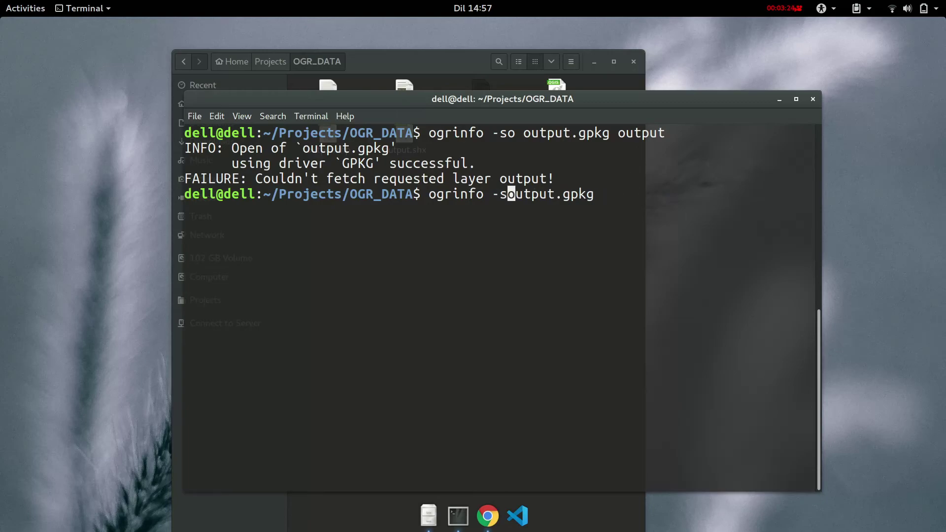
pyautogui.press('Return')
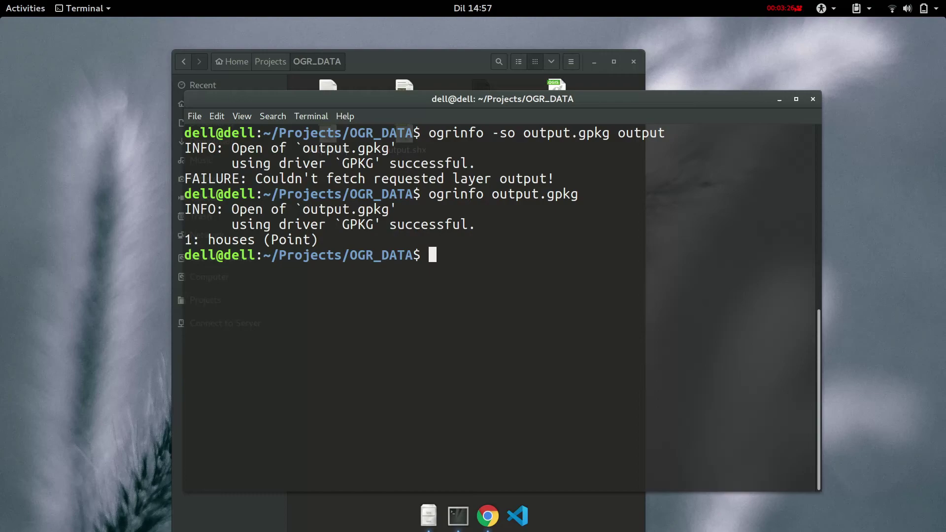
# Highlight the houses layer name and the output.gpkg file name in the listing.
pyautogui.doubleClick(249, 241)
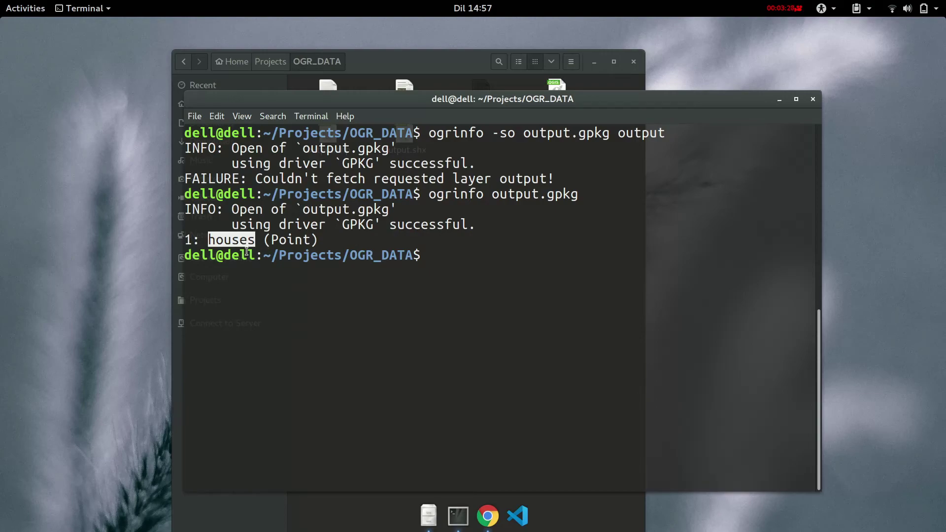
pyautogui.click(261, 247)
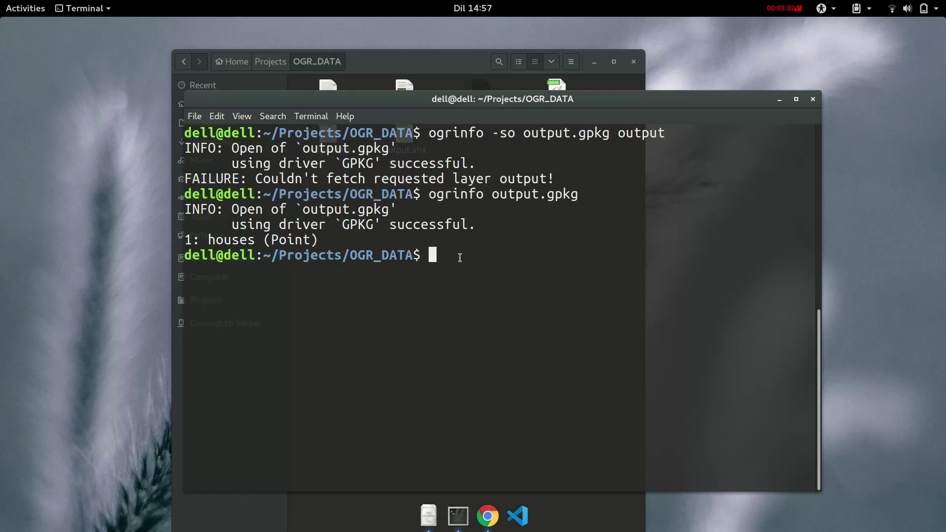
pyautogui.doubleClick(344, 151)
pyautogui.click(335, 163)
pyautogui.moveTo(585, 203); pyautogui.dragTo(548, 199)
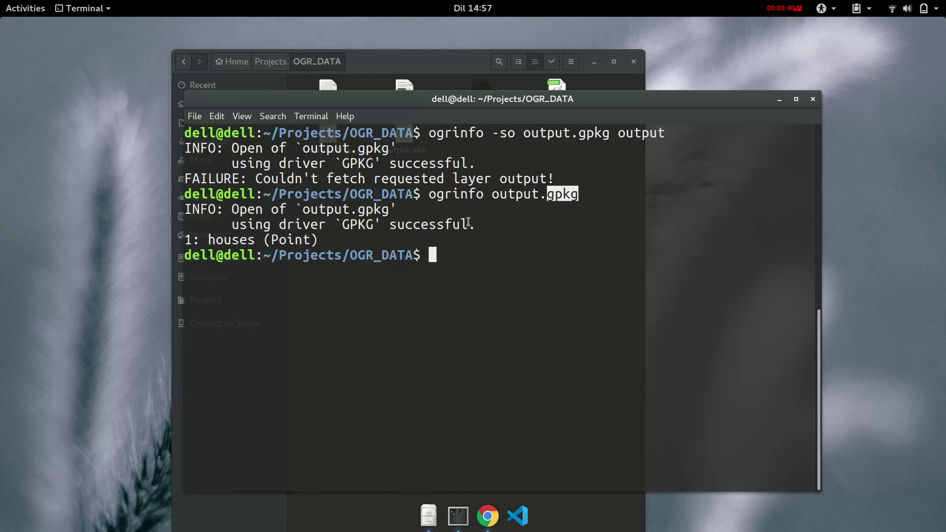
pyautogui.moveTo(264, 247); pyautogui.dragTo(215, 244)
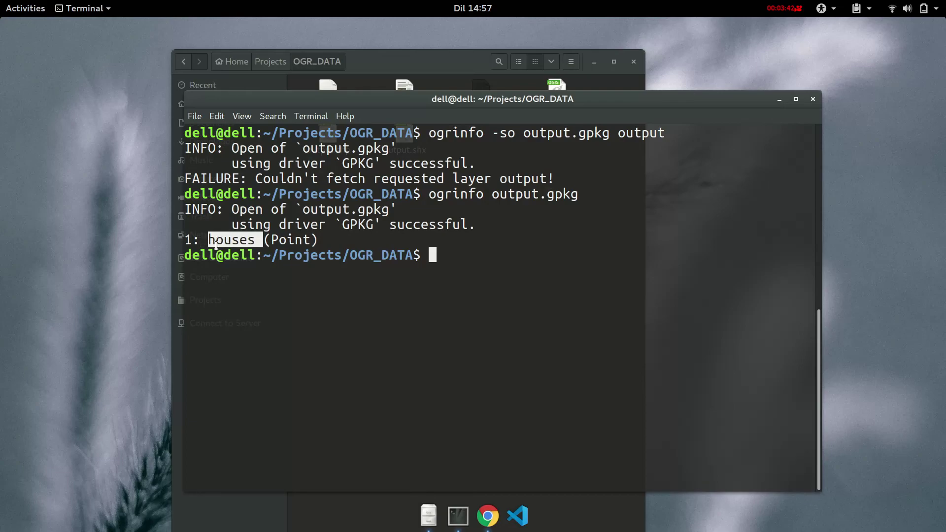
pyautogui.click(501, 260)
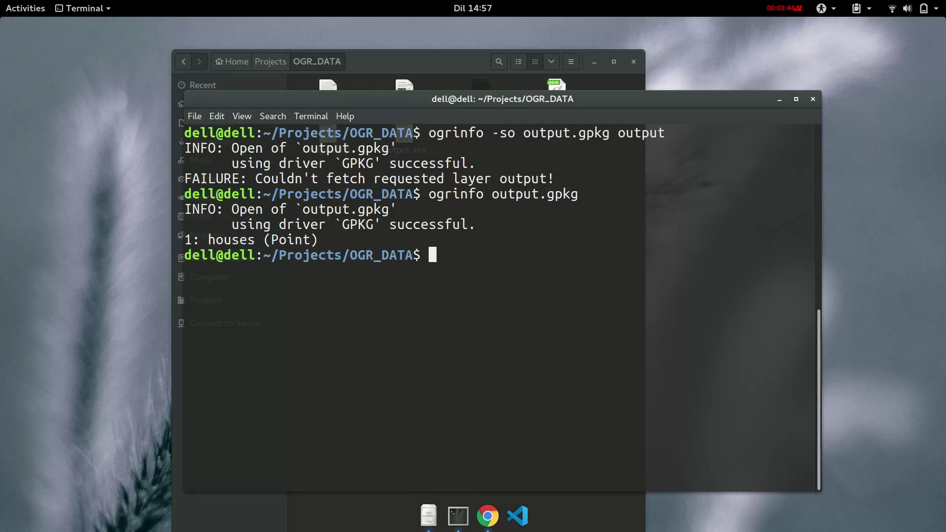
# Change the recalled layer name to houses and run 'ogrinfo -so output.gpkg houses'.
pyautogui.press('Up')
pyautogui.press('Up')
pyautogui.press('Down')
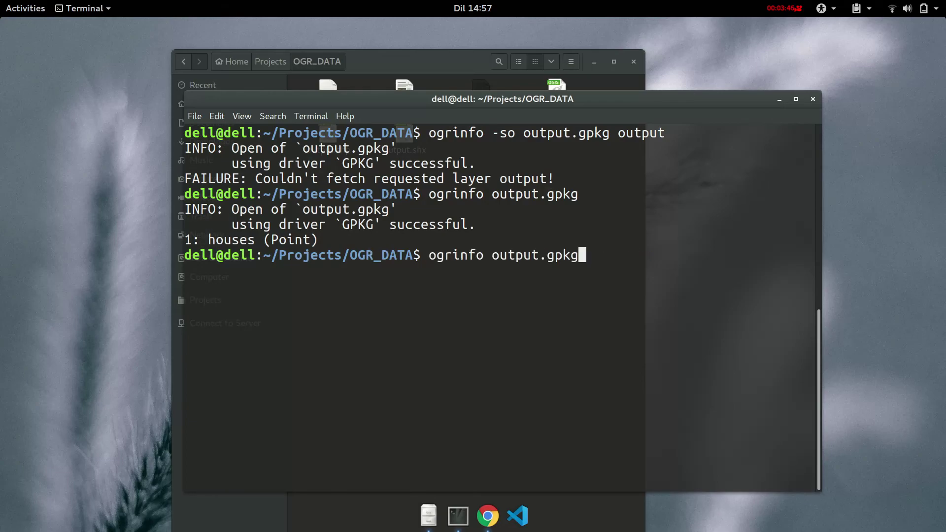
pyautogui.press('Up')
pyautogui.press('BackSpace')
pyautogui.press('BackSpace')
pyautogui.press('BackSpace')
pyautogui.press('BackSpace')
pyautogui.press('BackSpace')
pyautogui.press('BackSpace')
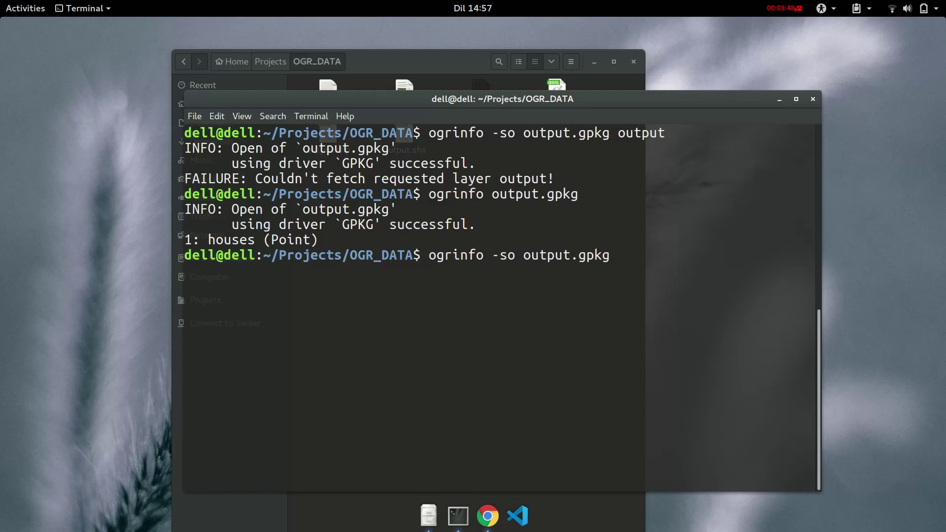
pyautogui.write('houses')
pyautogui.press('Return')
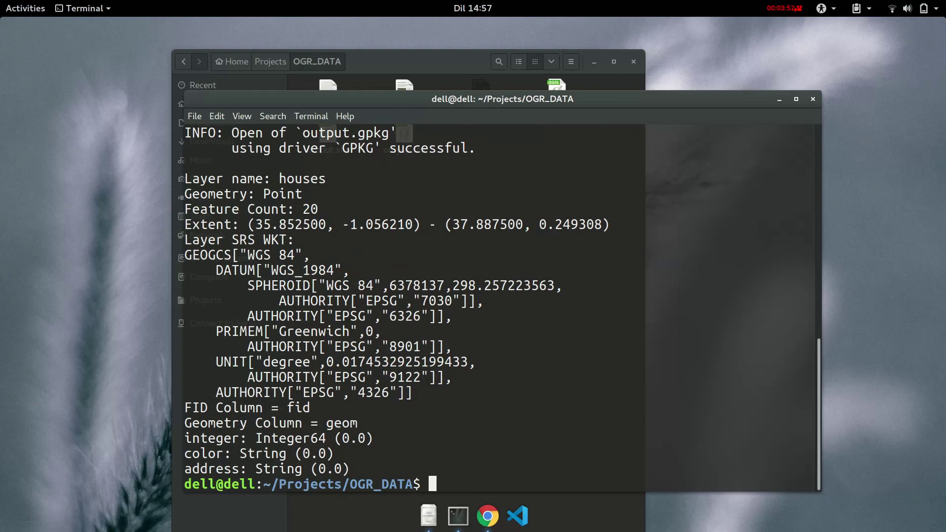
pyautogui.scroll(5, 436, 353)
pyautogui.scroll(-5, 436, 354)
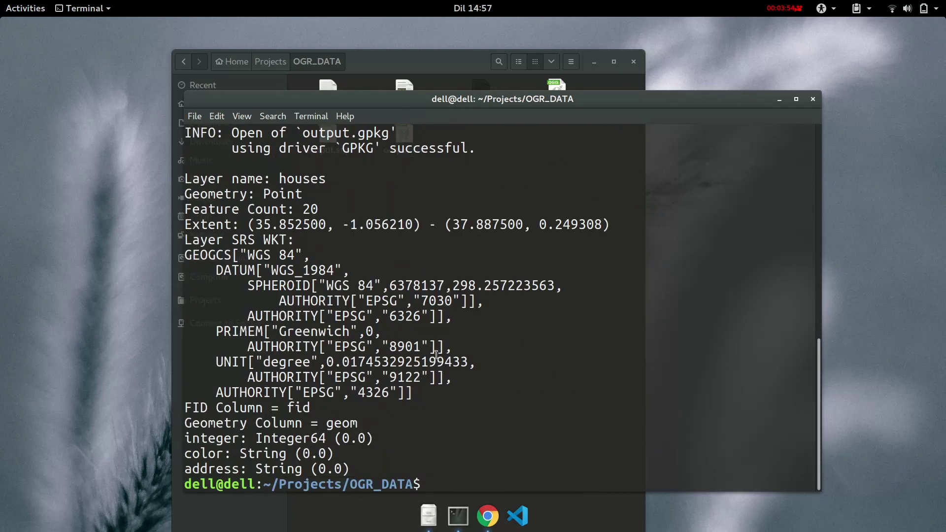